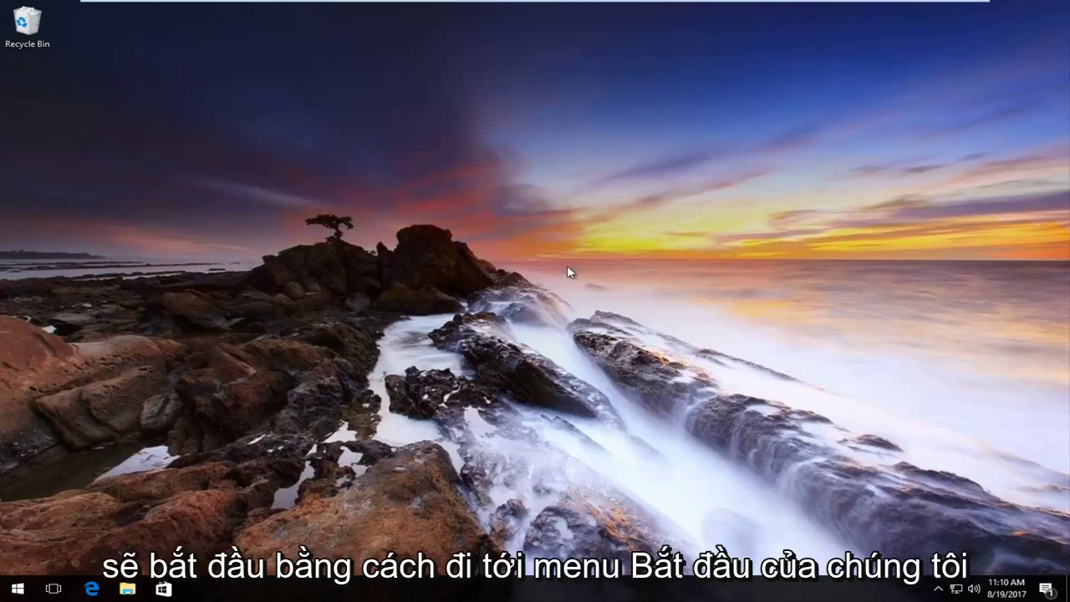
Open This PC in File Explorer by searching 'this pc' from the Start menu
click(17, 589)
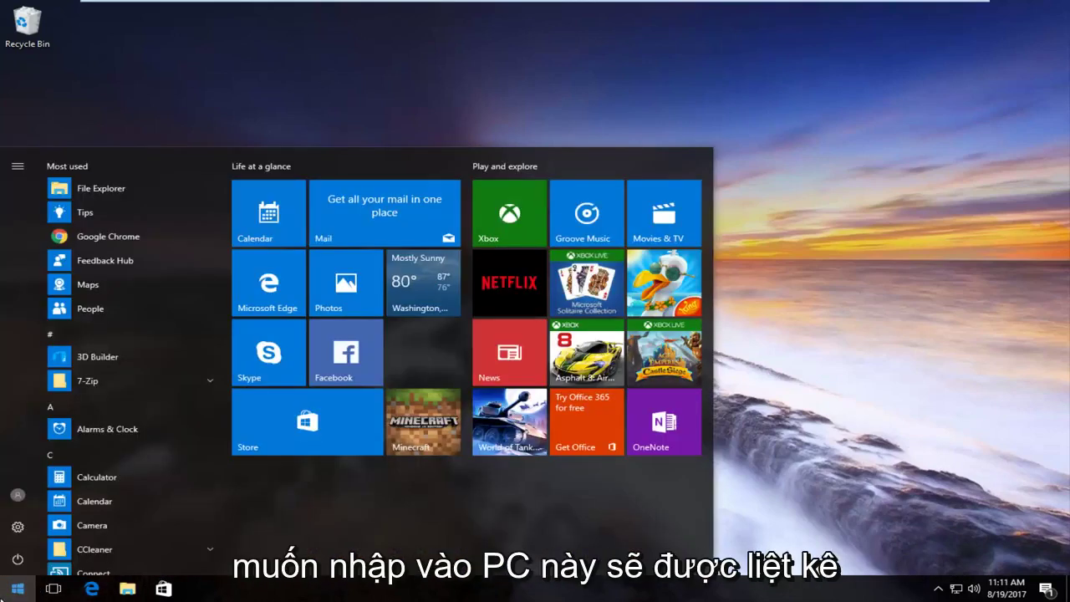
text(this pc)
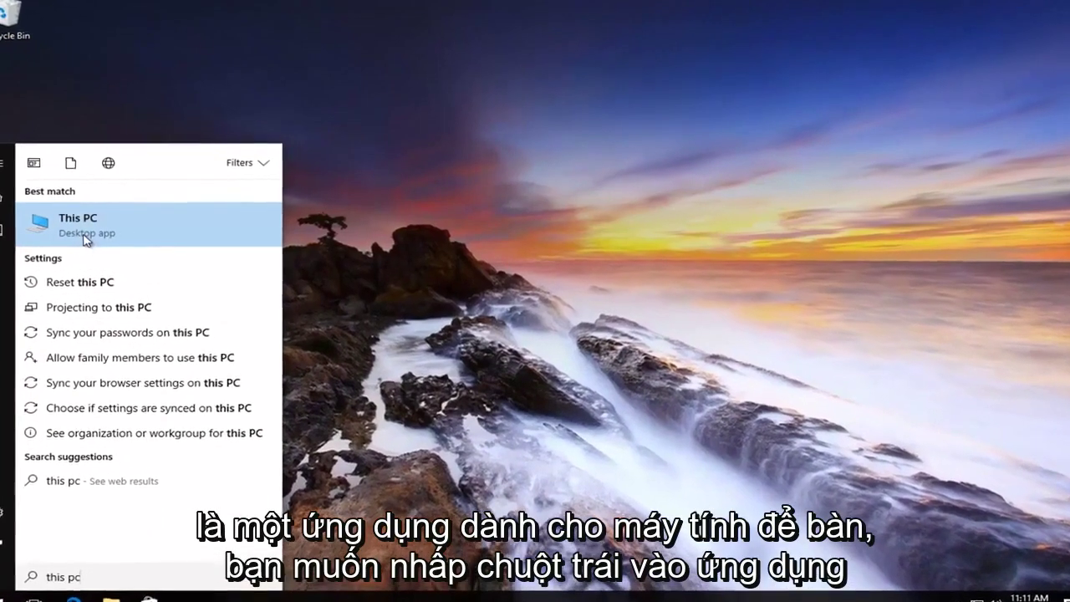
click(99, 239)
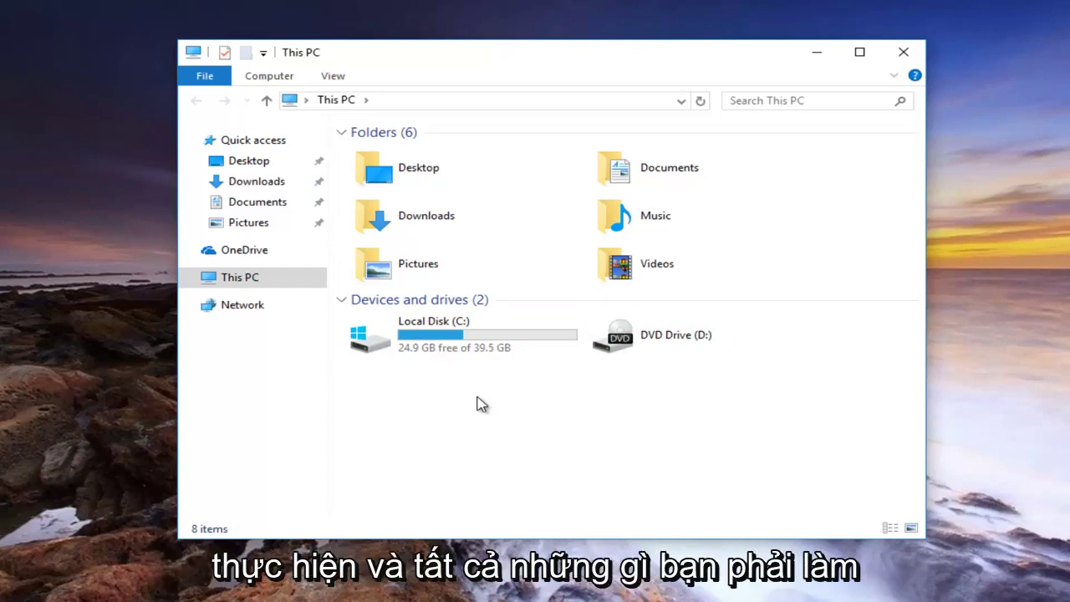
Run an error check on Local Disk (C:) via its Properties Tools tab using Scan drive
right_click(427, 336)
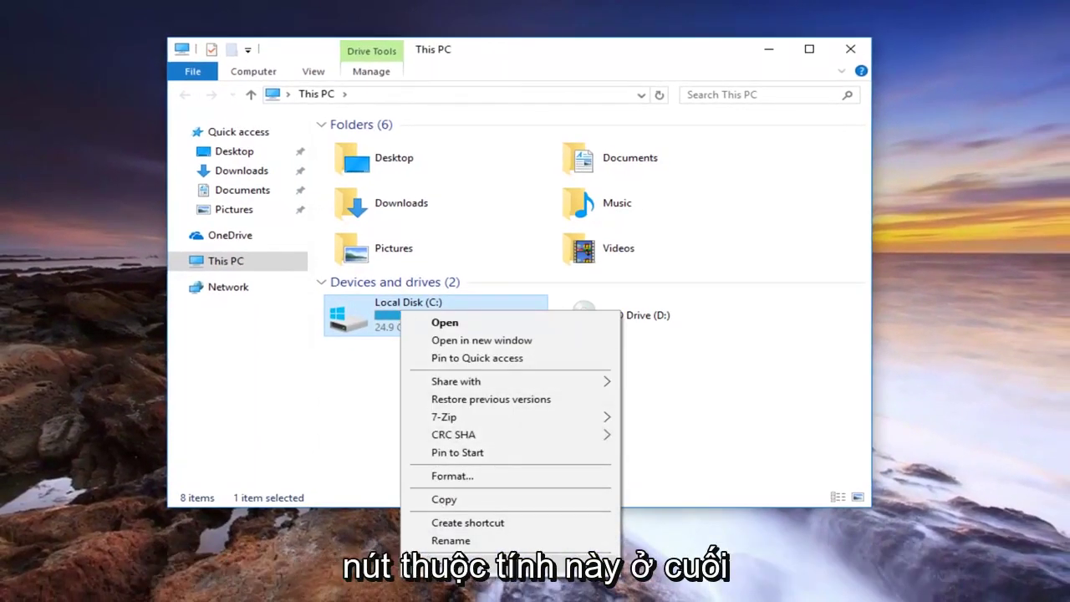
click(452, 565)
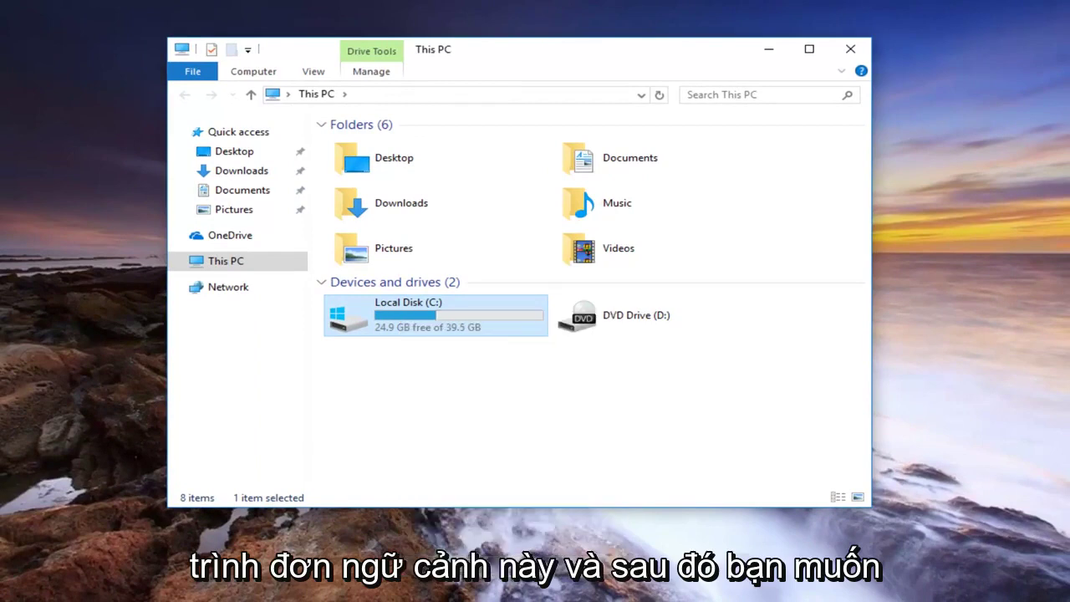
drag(523, 236, 468, 100)
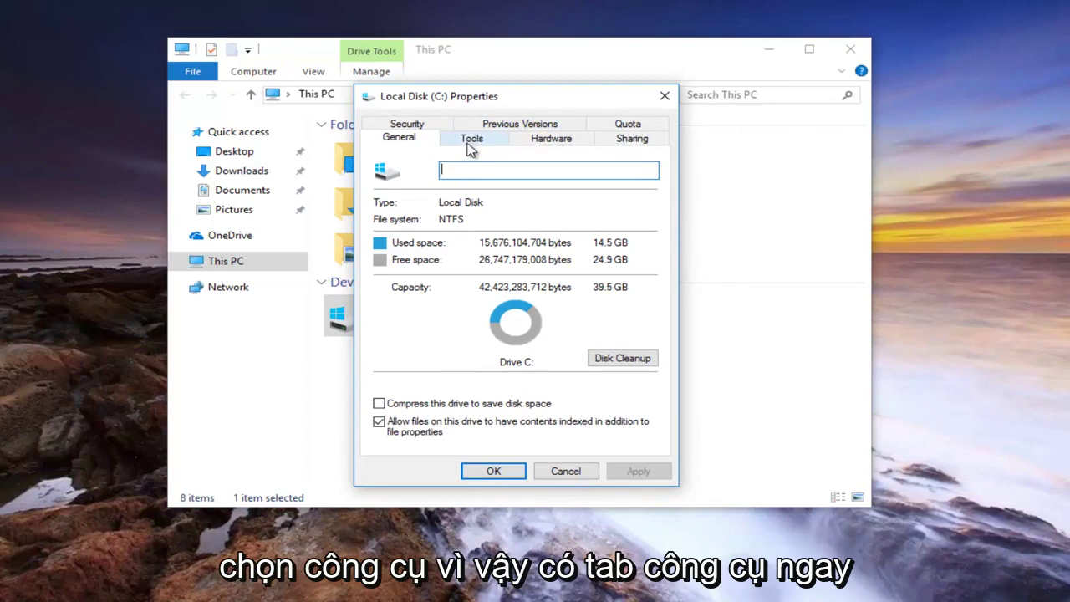
click(453, 142)
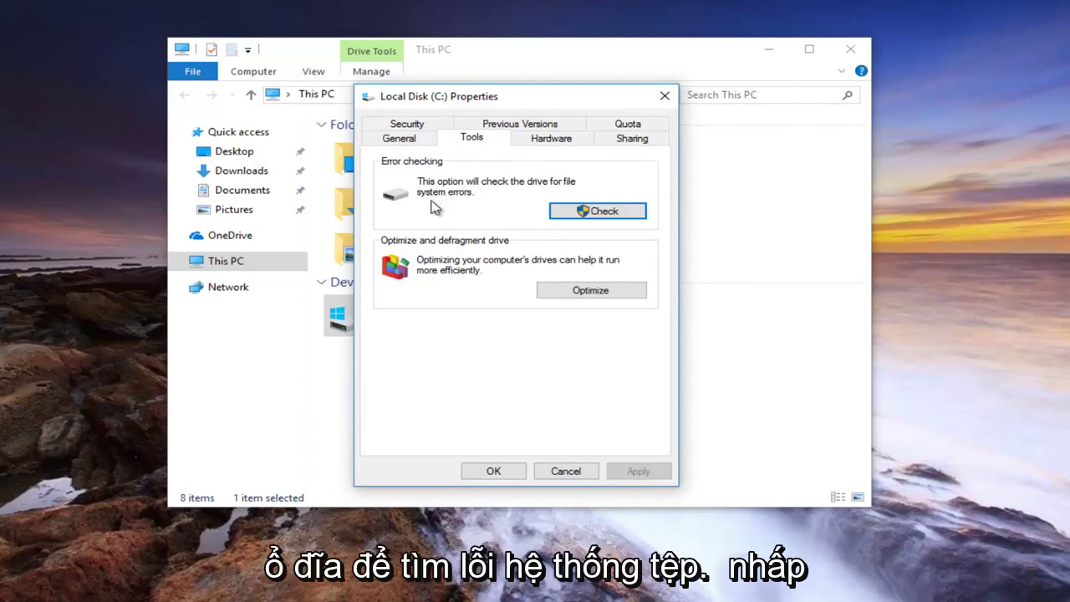
click(591, 215)
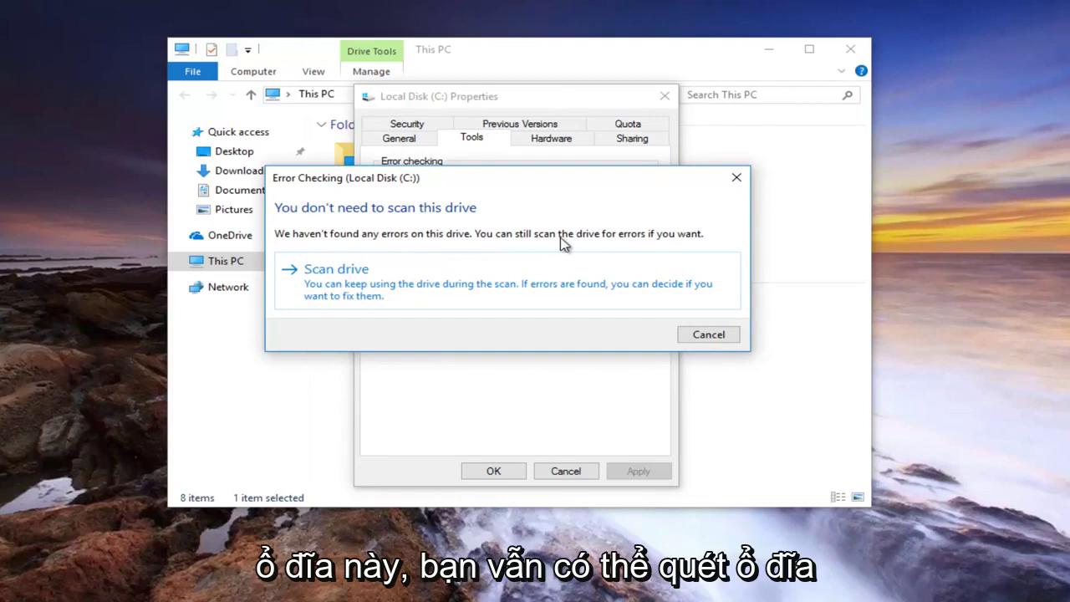
click(353, 283)
drag(371, 179, 465, 191)
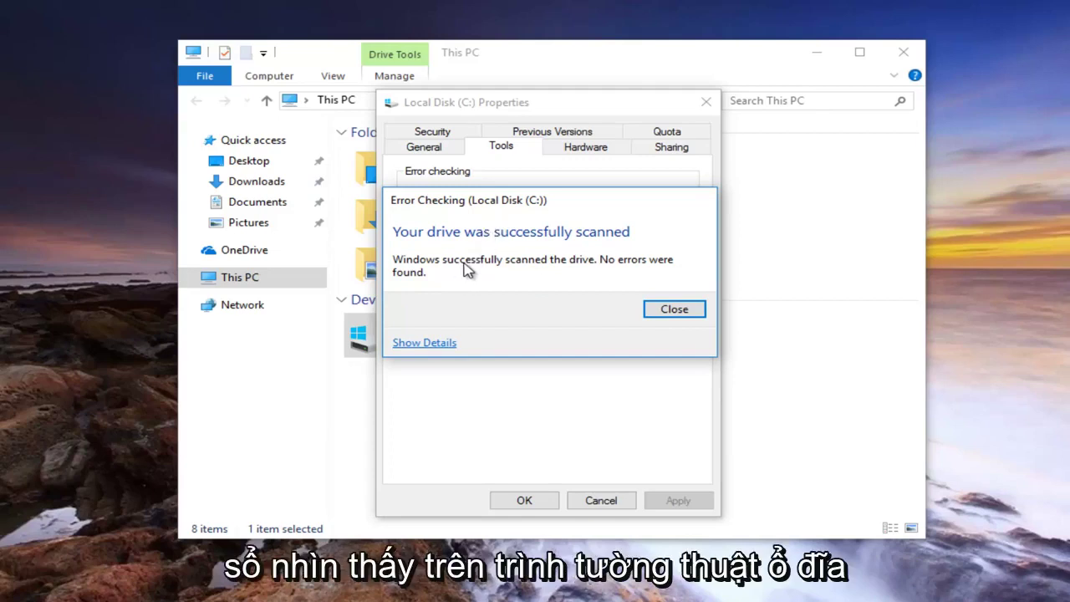
Show the scan details in a maximized Event Viewer and inspect Chkdsk event 26226's details
click(420, 343)
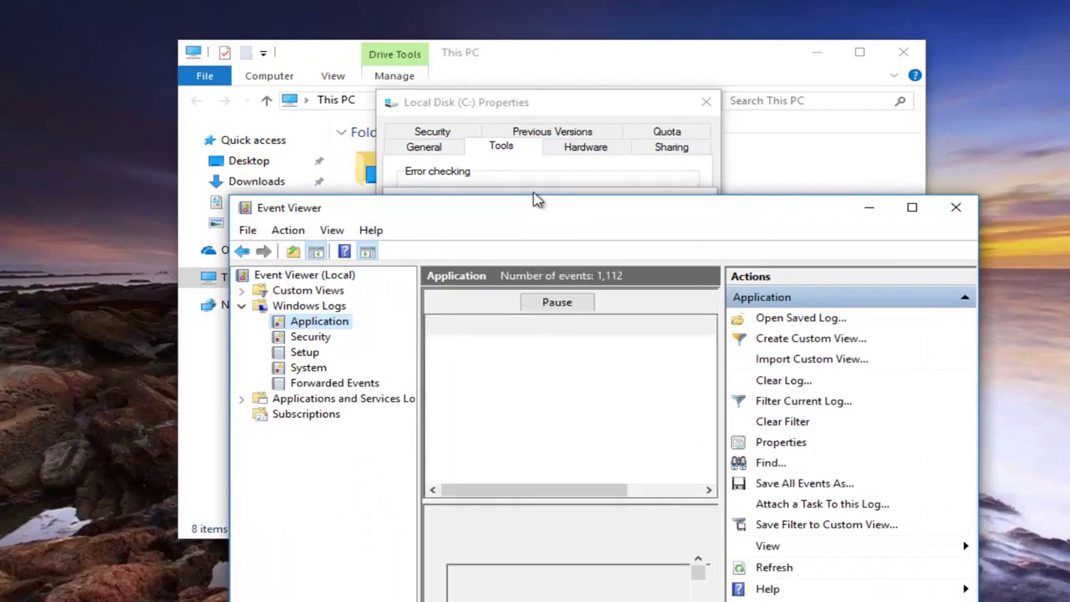
drag(523, 203, 521, 193)
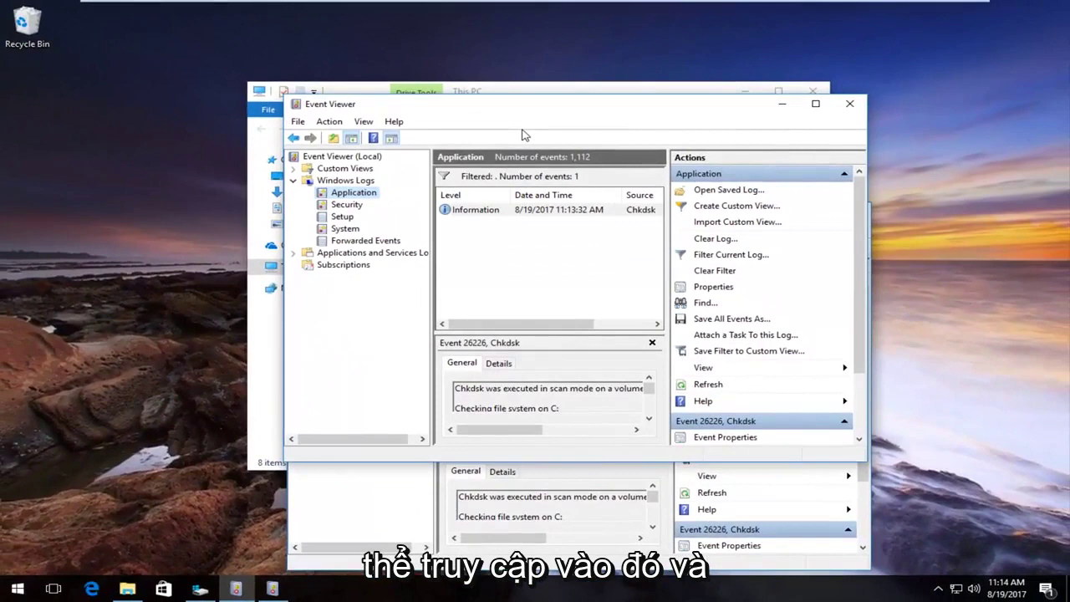
click(812, 109)
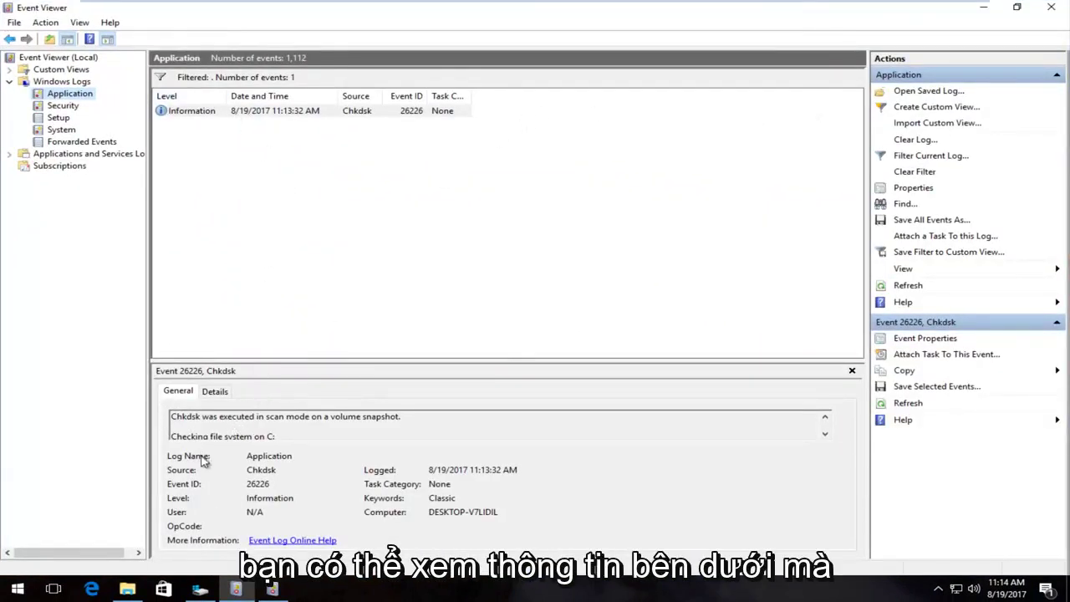
drag(278, 473, 240, 477)
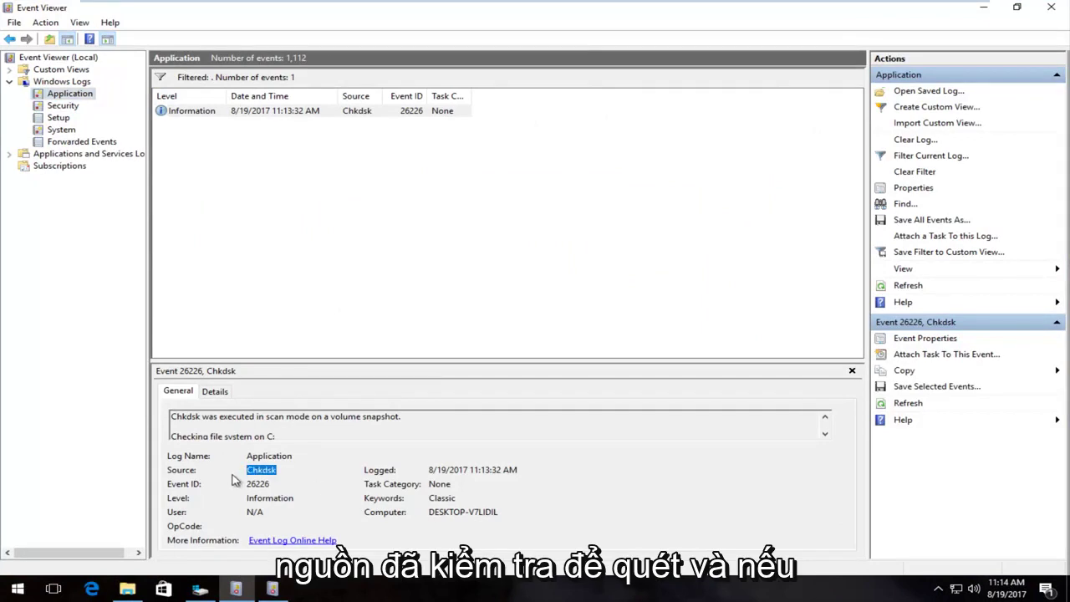
click(223, 311)
click(214, 390)
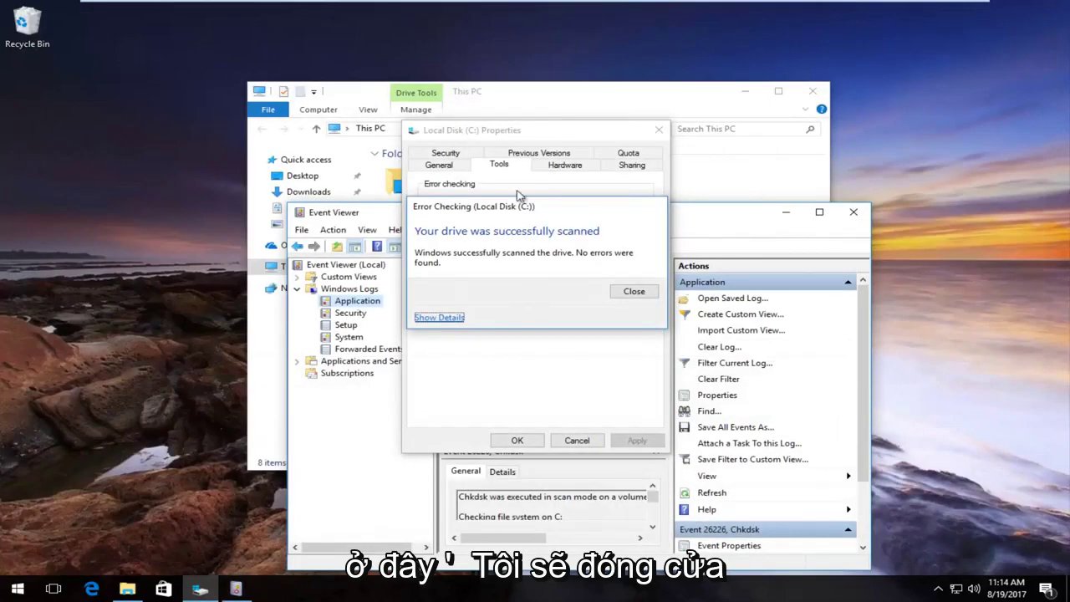
Close Event Viewer, the scan result message, the drive Properties and the This PC window
click(853, 211)
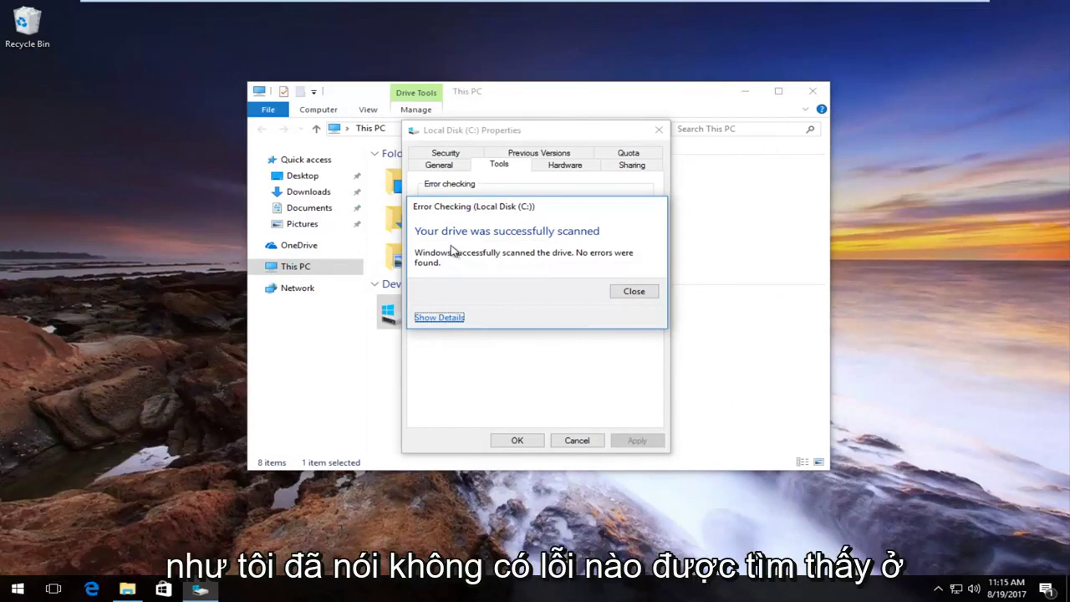
click(623, 292)
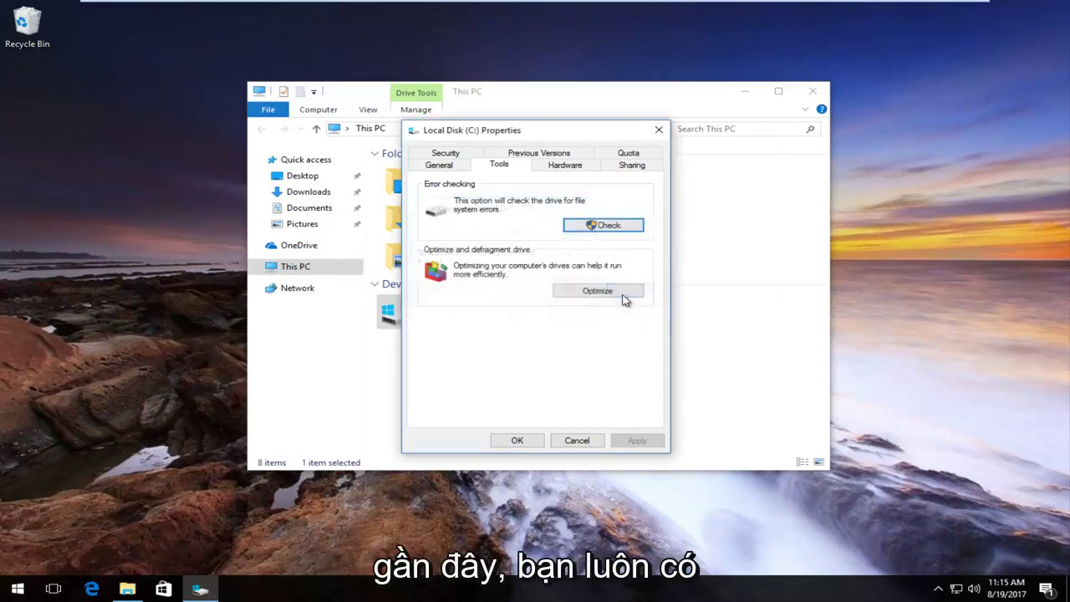
click(658, 131)
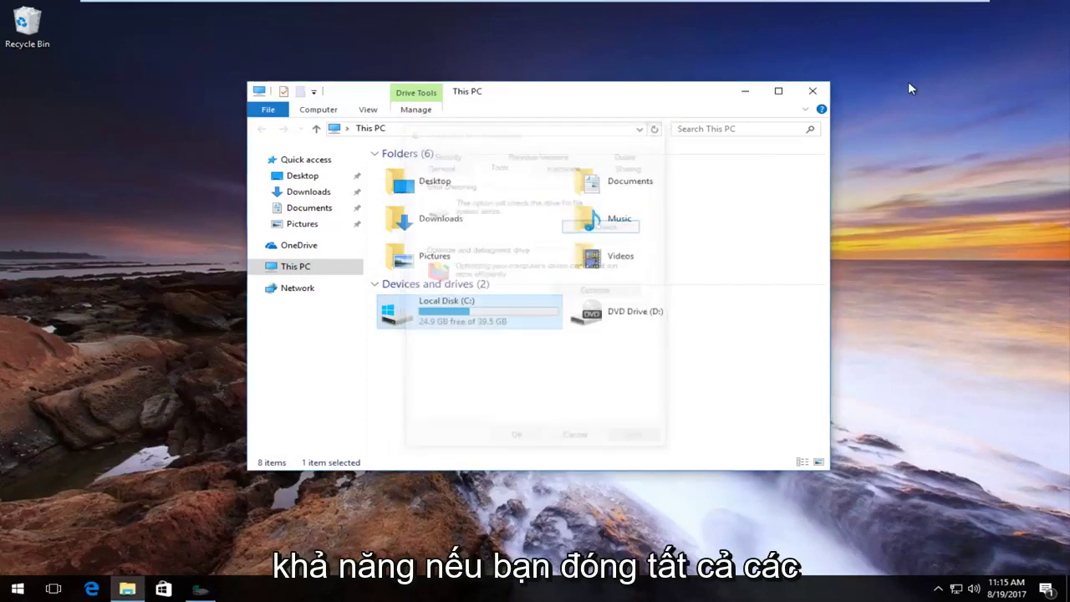
click(812, 90)
Launch Command Prompt as administrator from a Start search for 'cmd', approving the permission prompt
click(19, 587)
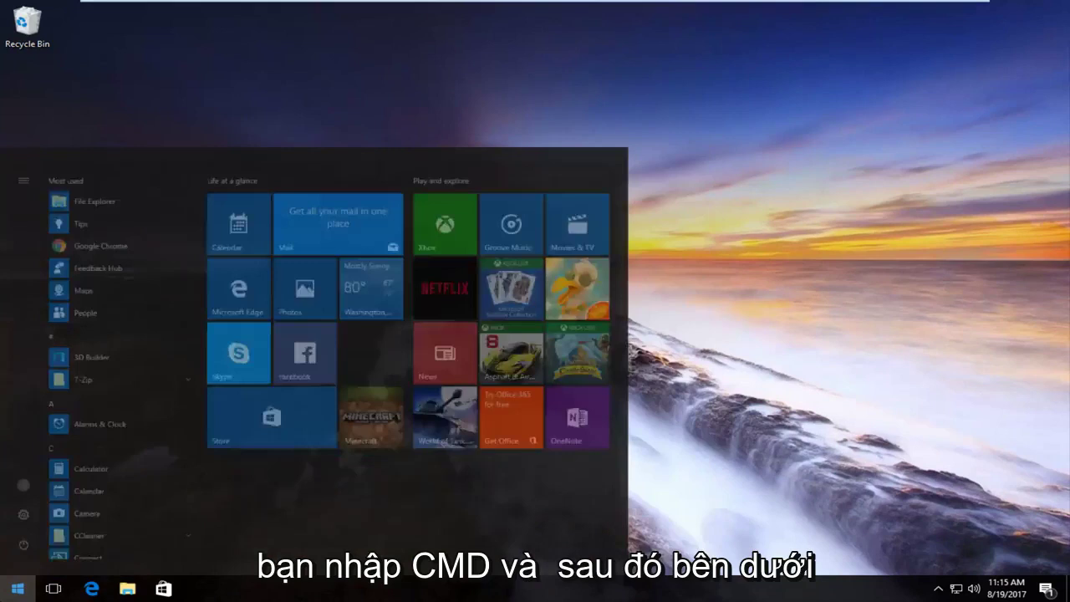
text(cmd)
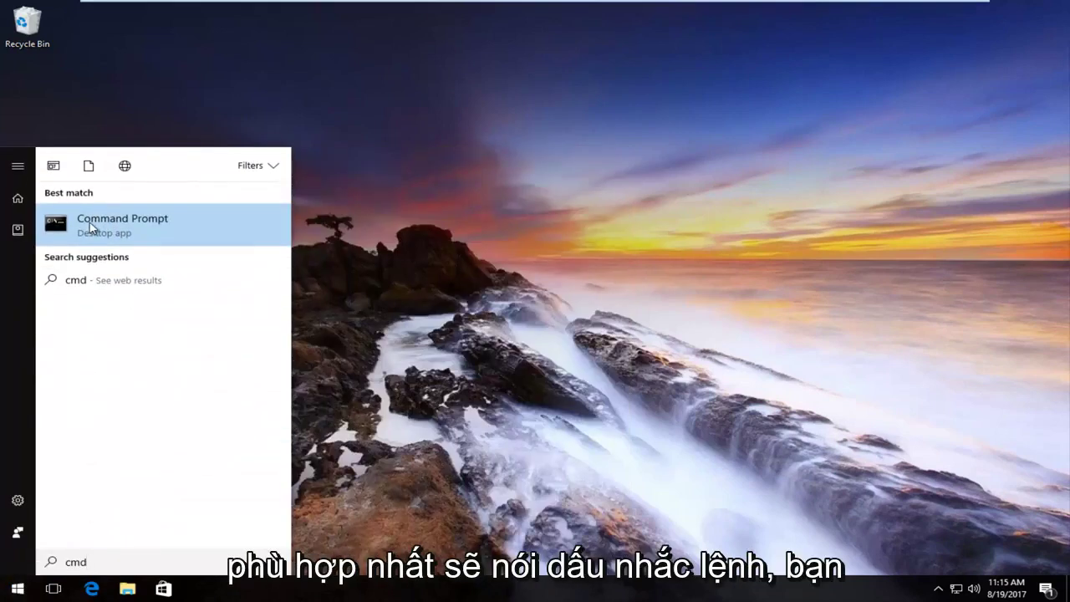
right_click(92, 227)
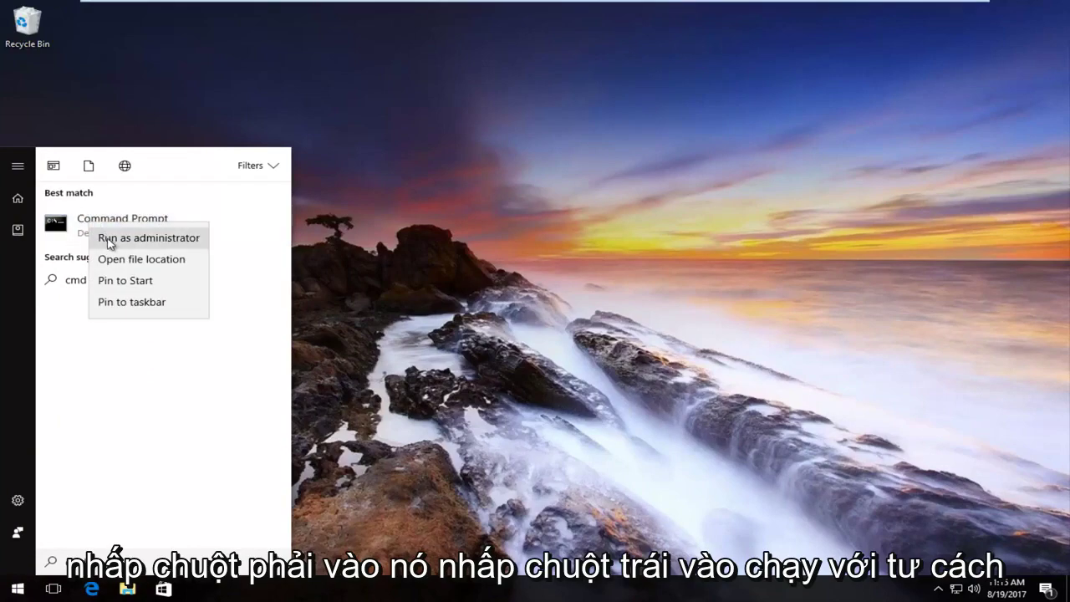
click(108, 240)
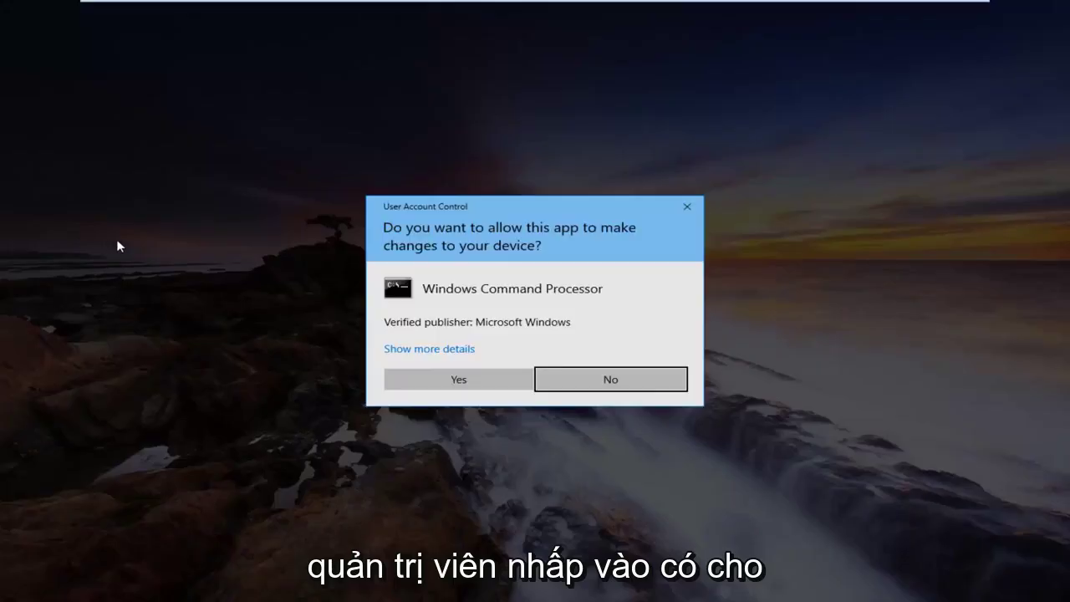
click(415, 378)
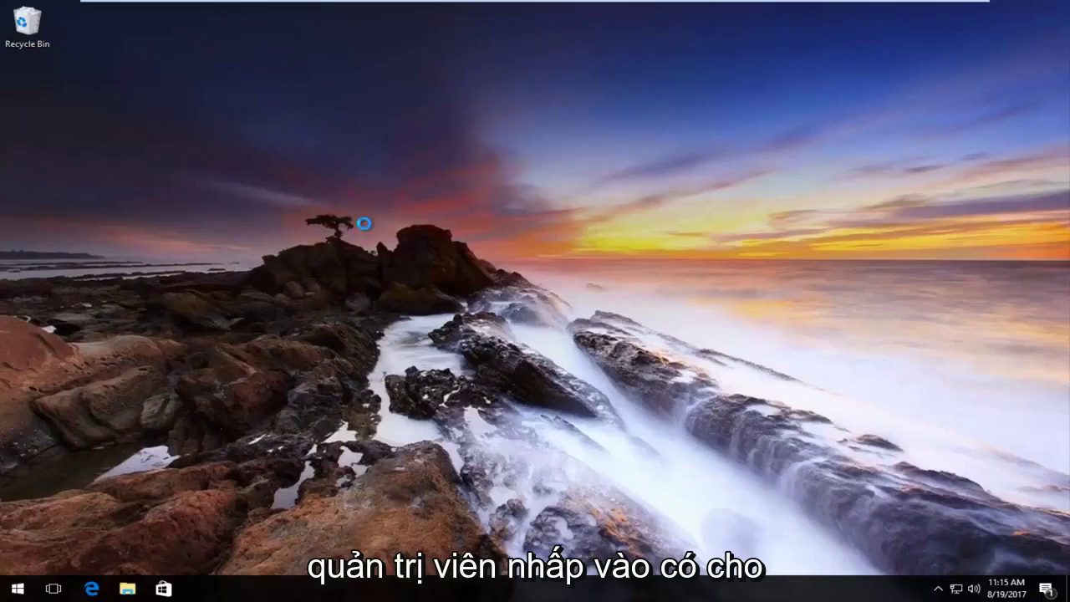
Type the command 'chkdsk C: /f' at the administrator prompt
drag(372, 153, 380, 139)
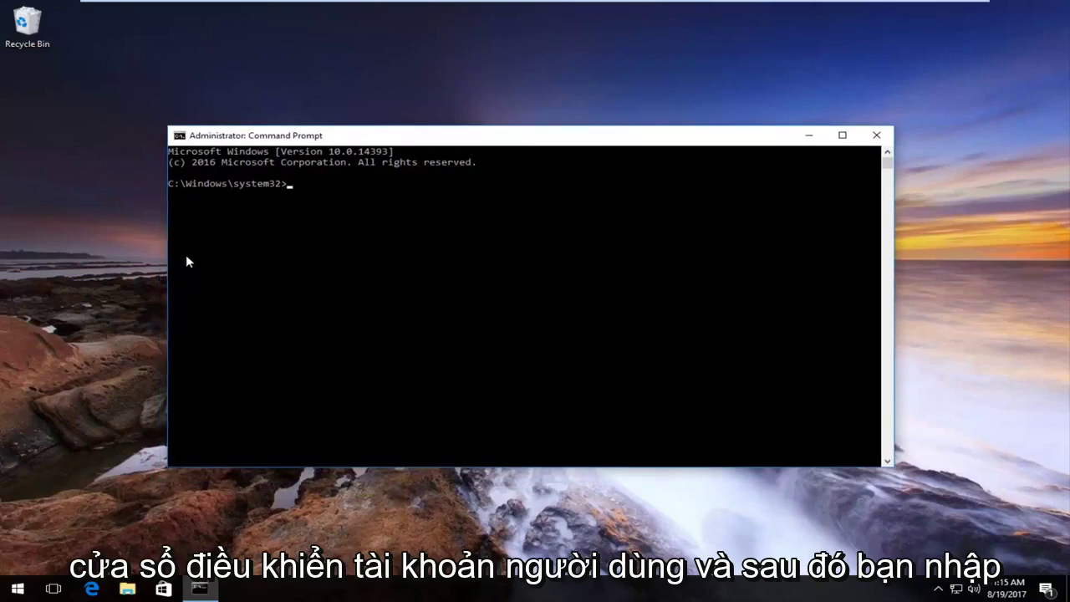
text(c)
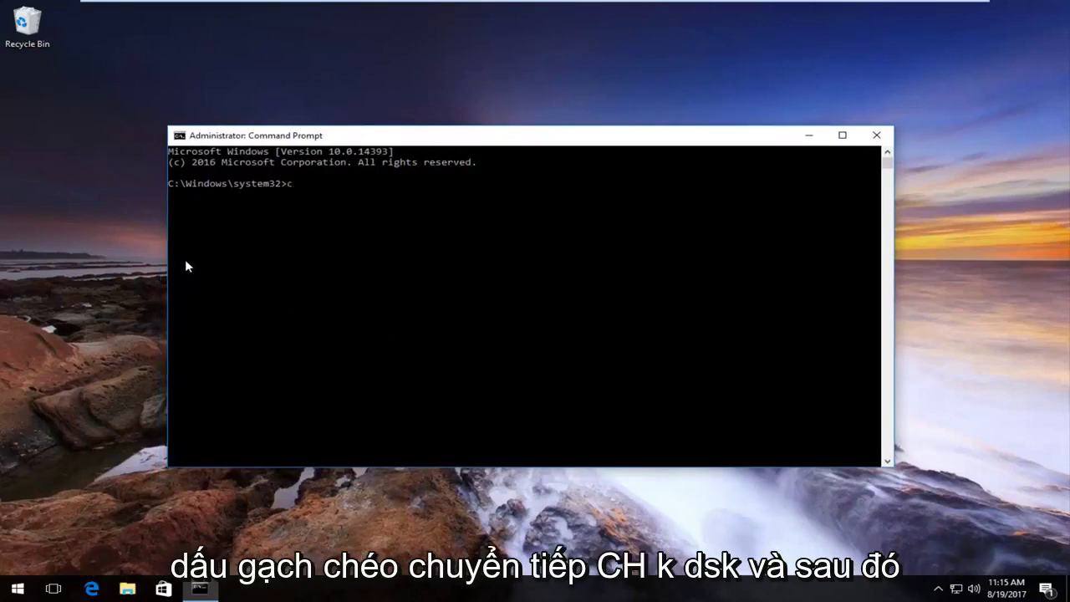
text(hk)
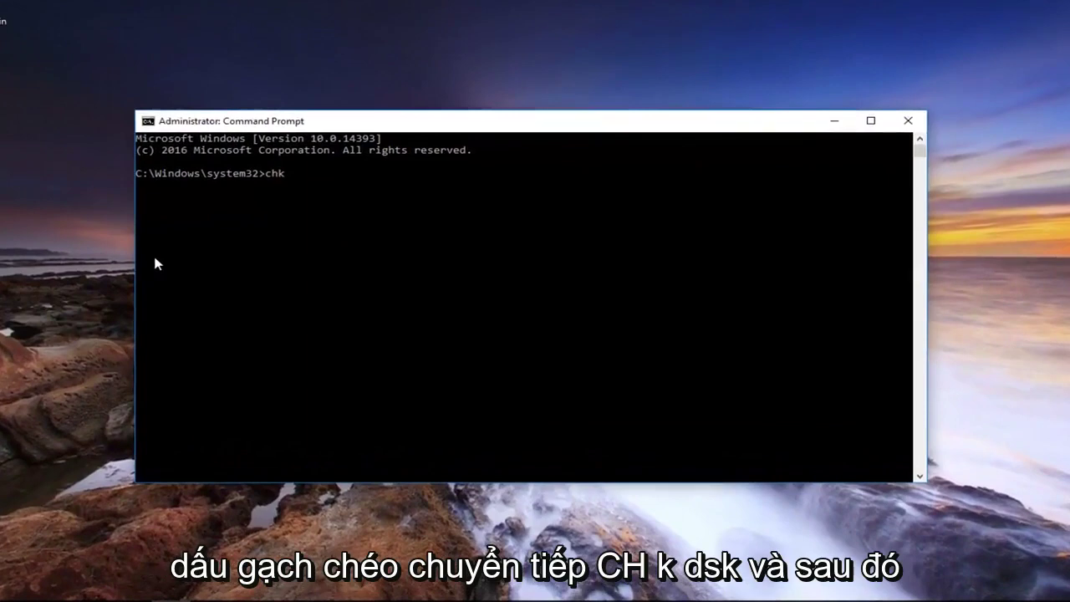
text(d)
text(sk)
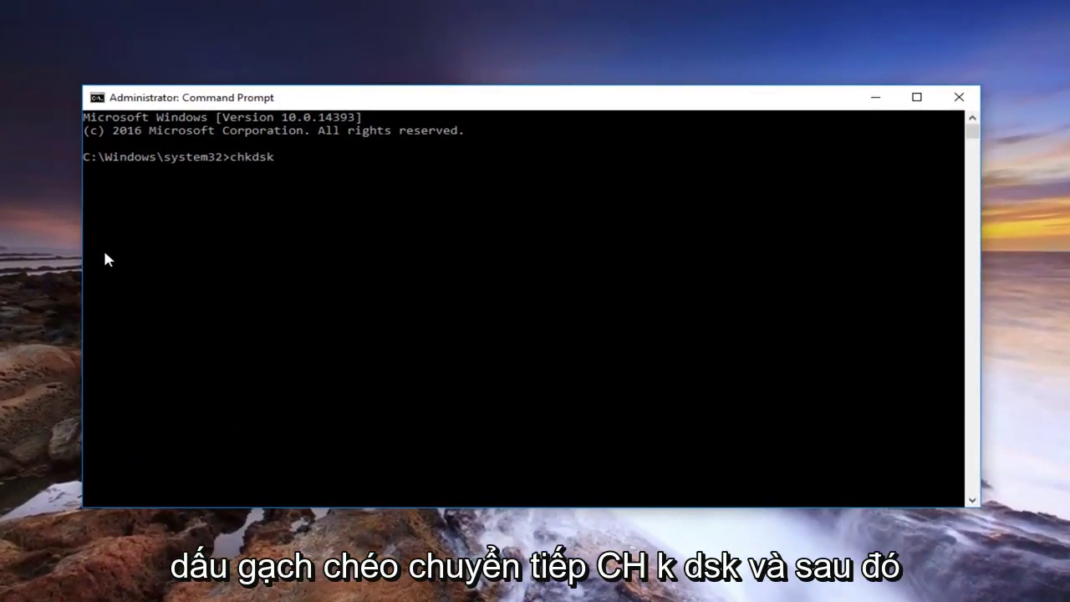
text( /)
key(BackSpace)
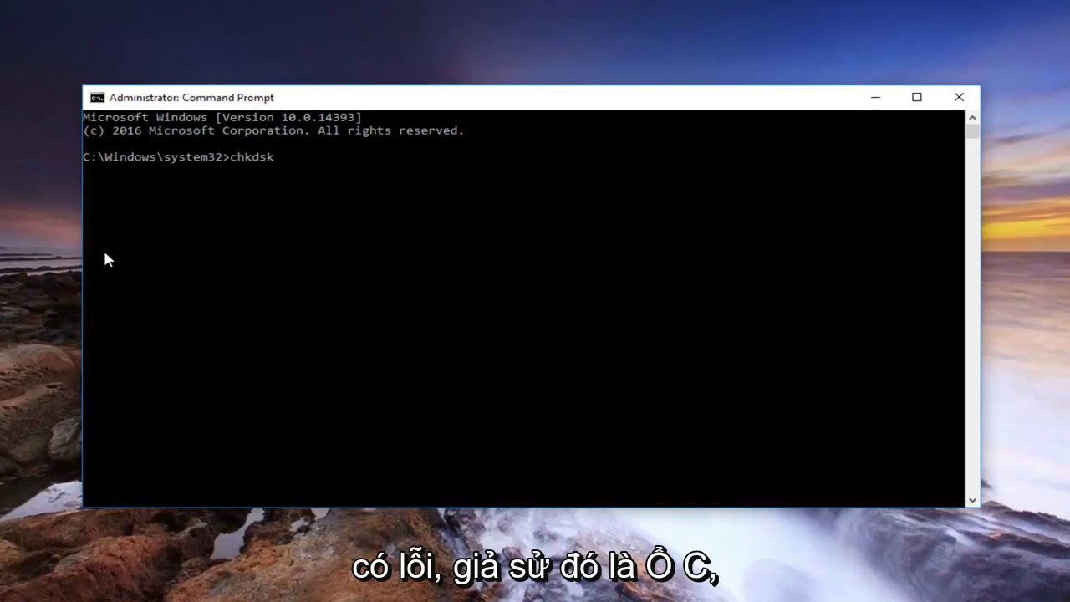
text(C)
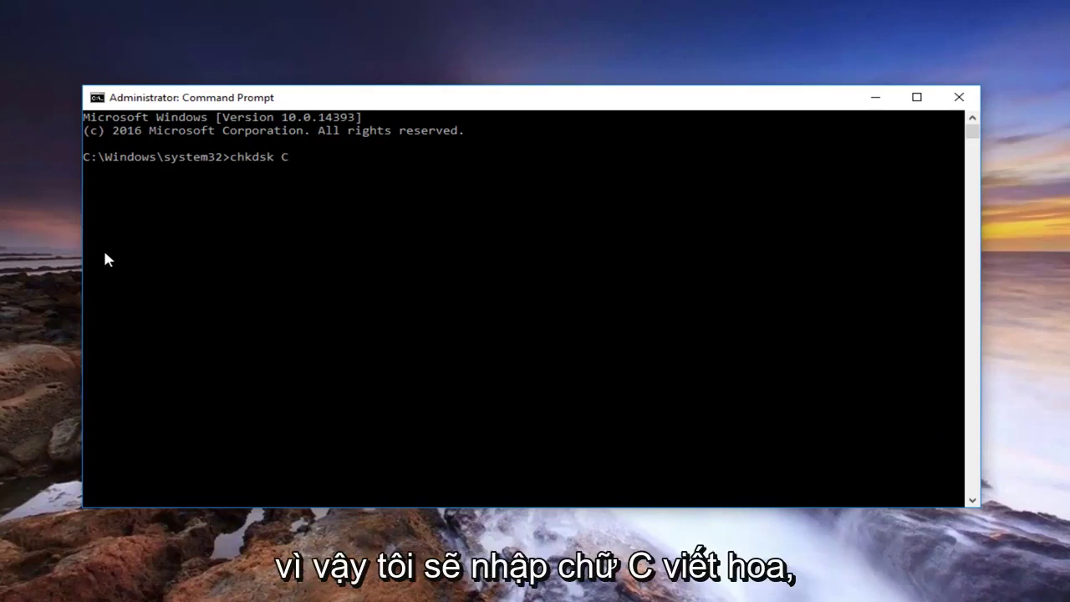
text(: )
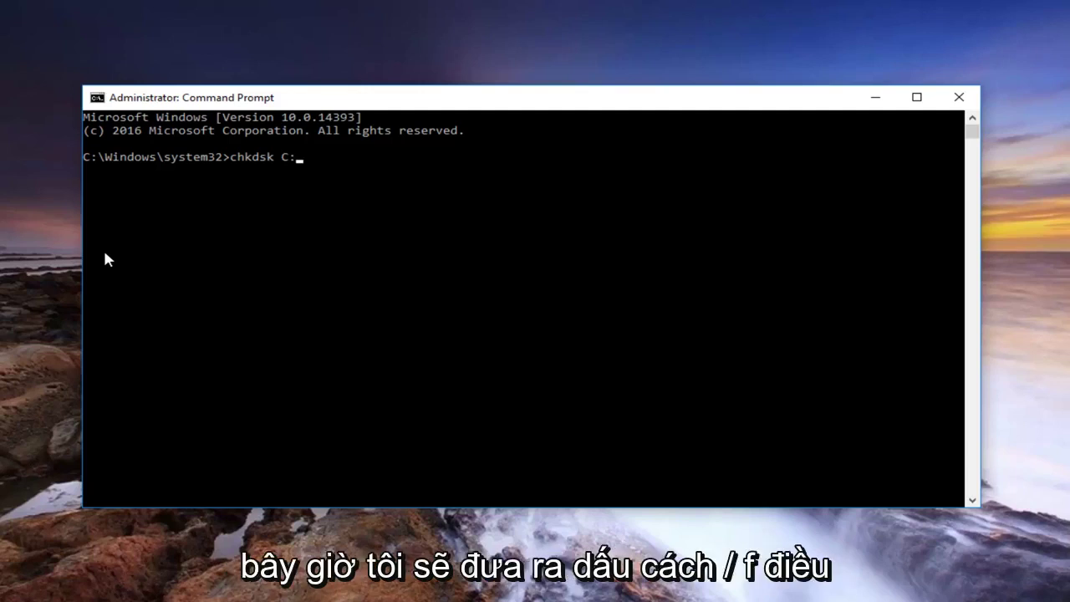
text(/)
text(f)
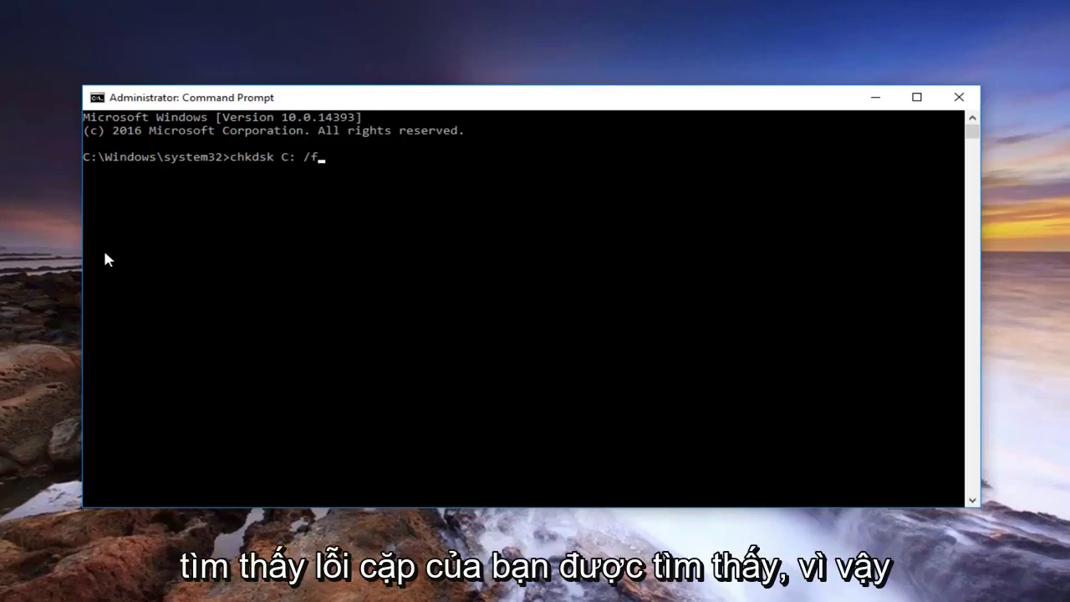
key(Return)
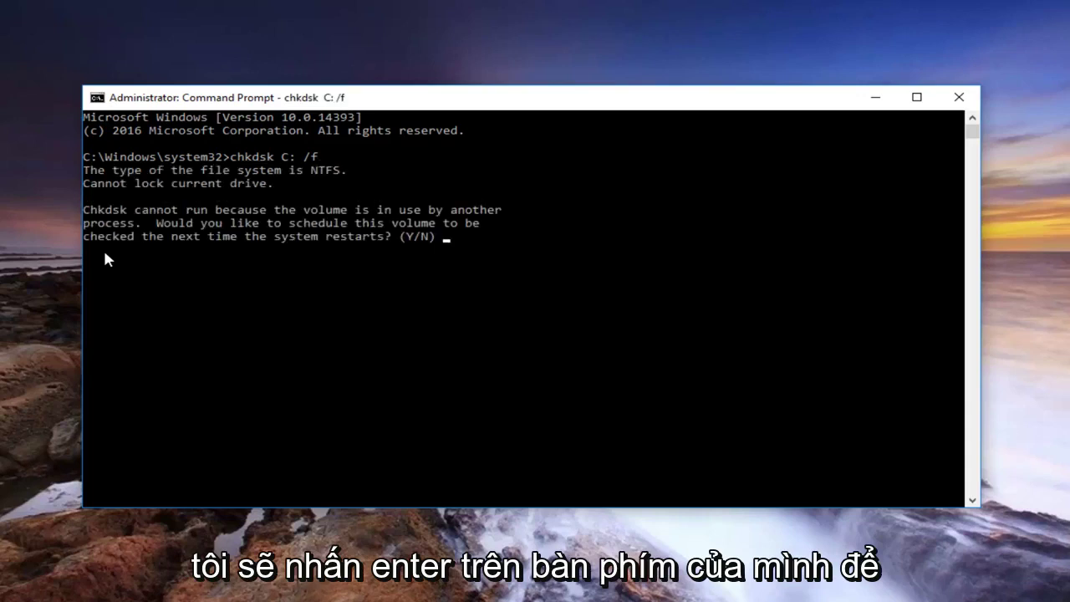